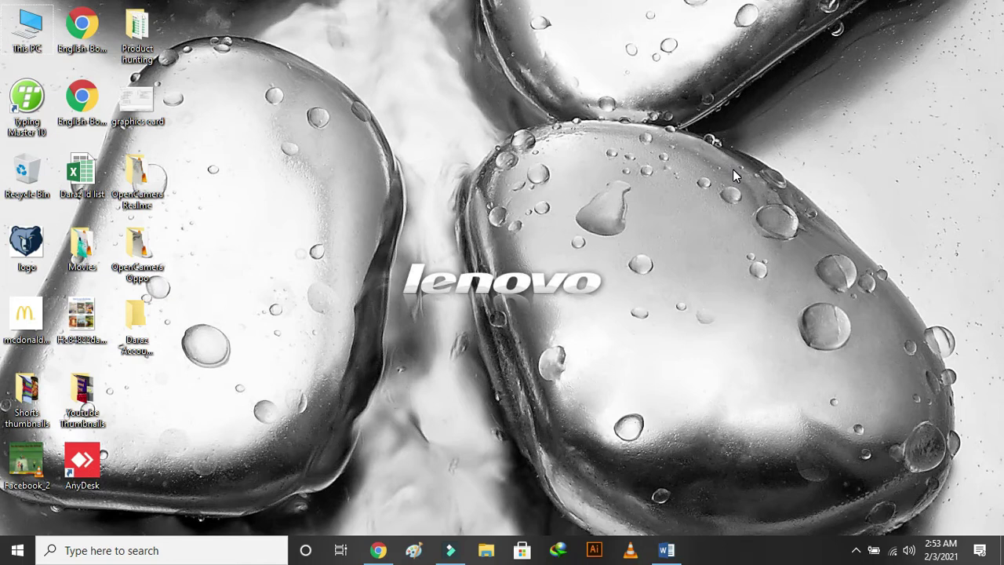
Step: Switch from the desktop back to the Chrome browser window
key("alt+Tab")
Step: Load daraz.pk in a fresh Chrome tab
key("ctrl+t")
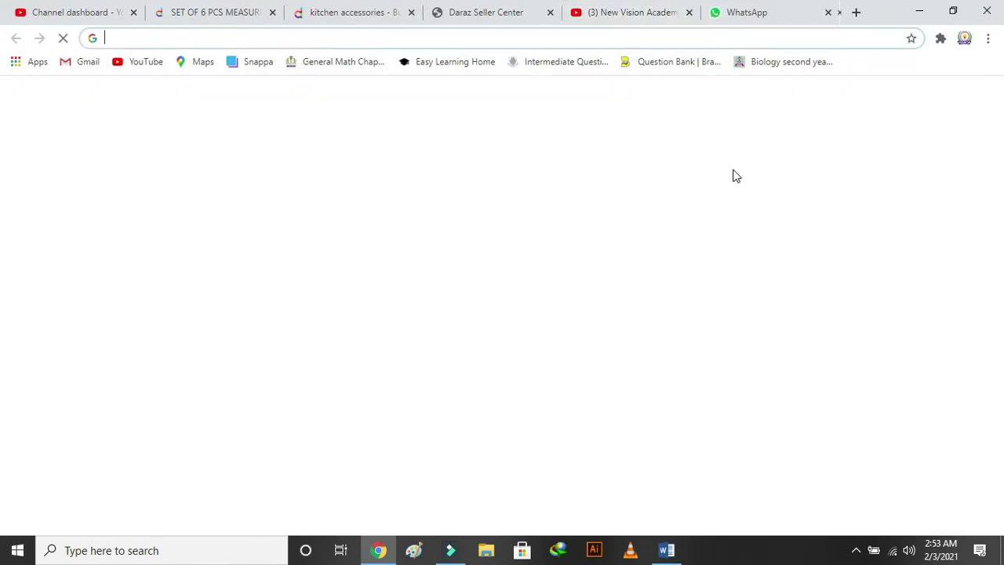
type("daraz.pk")
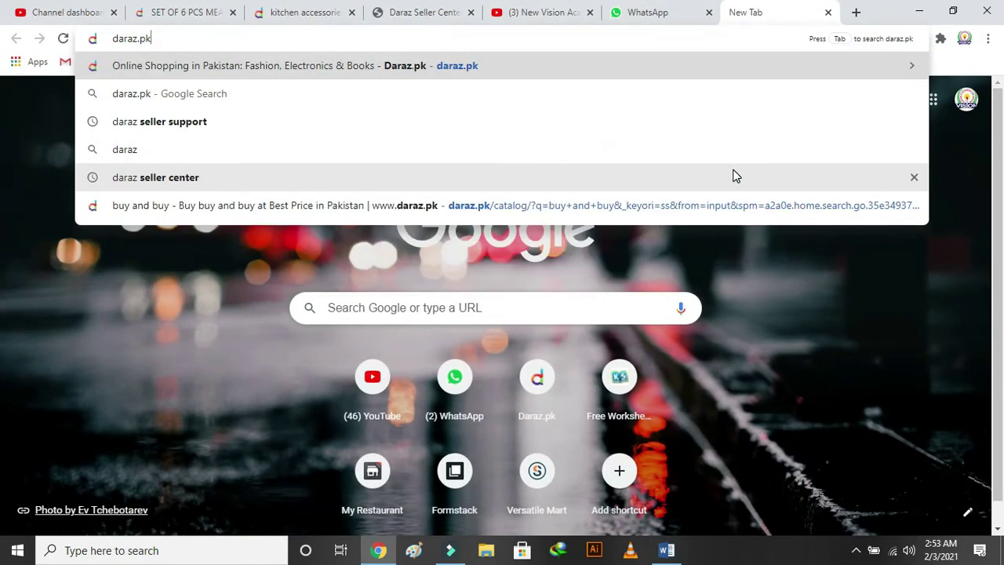
key("Return")
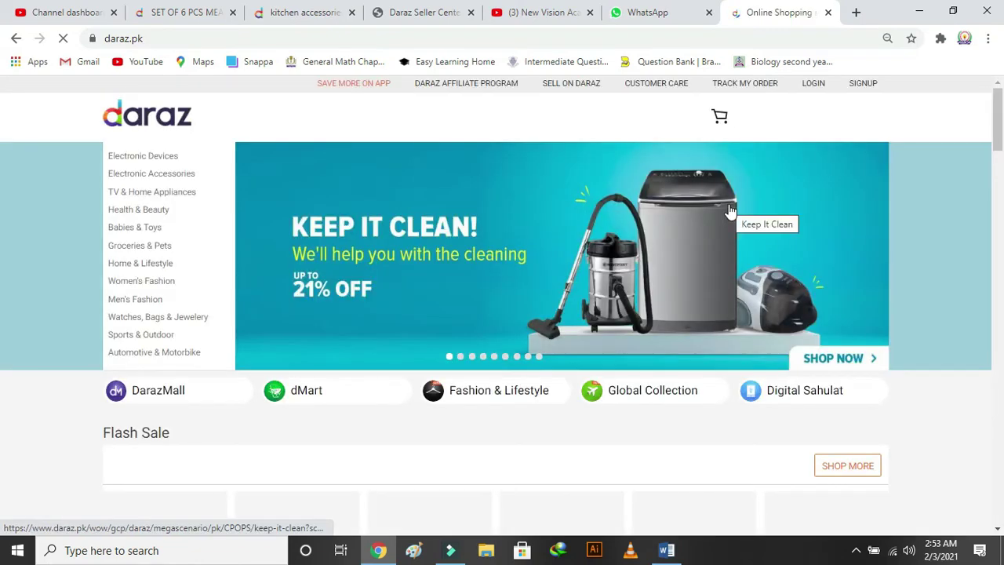
Step: Open the Daraz sign-up page and switch it to email registration
left_click(864, 84)
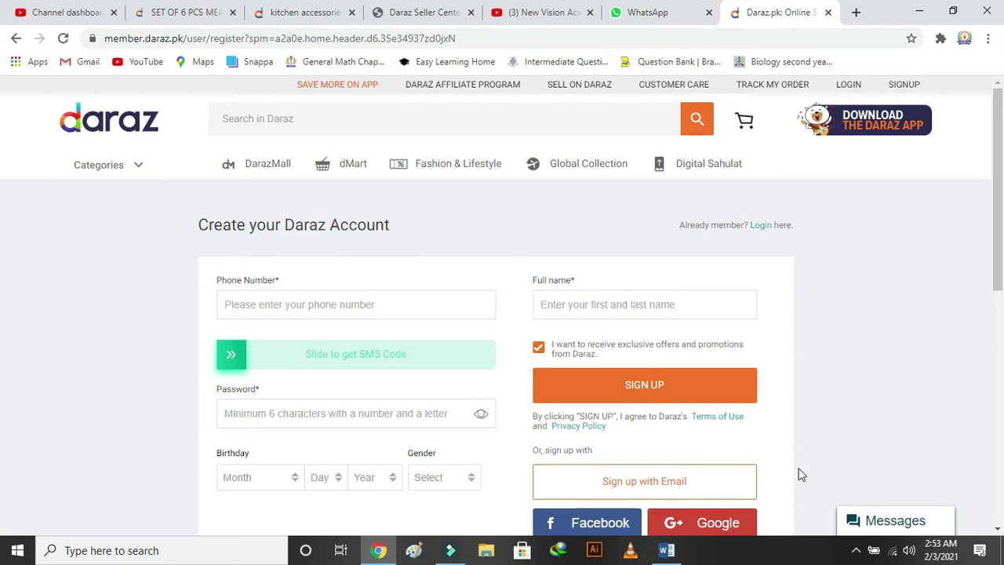
left_click(692, 487)
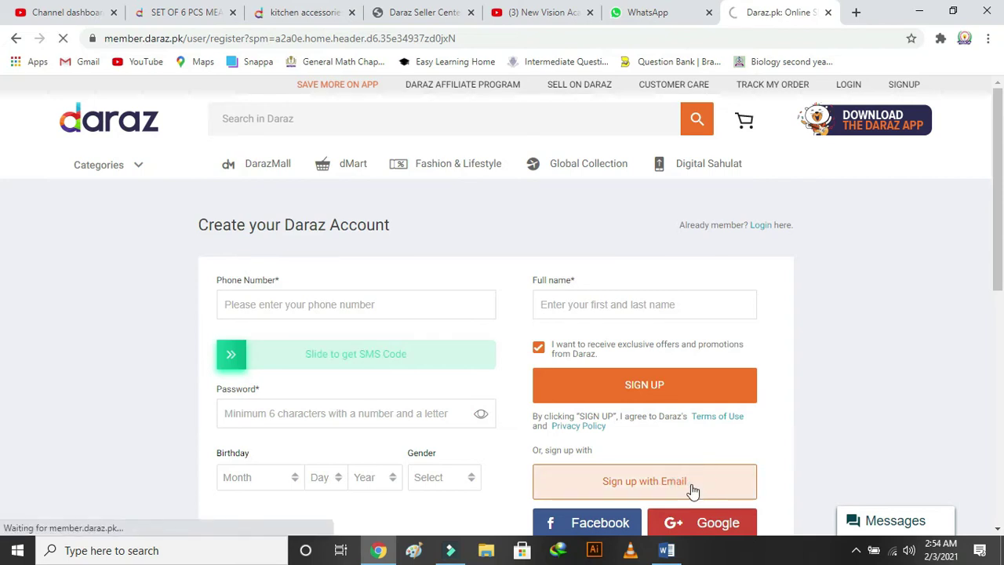
Step: Fill in the email and the account holder's full name, then slide to request the email code
left_click(377, 312)
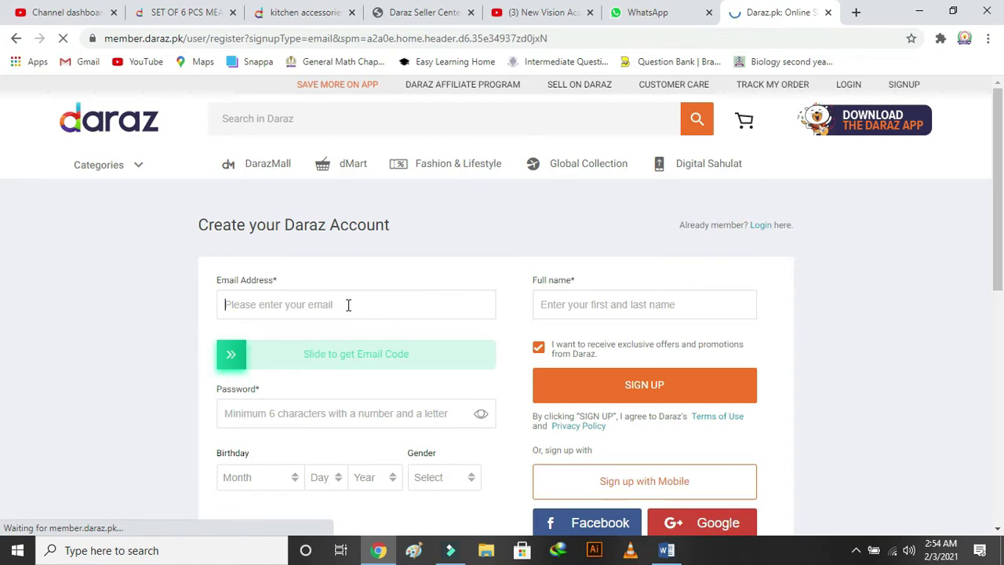
left_click(693, 305)
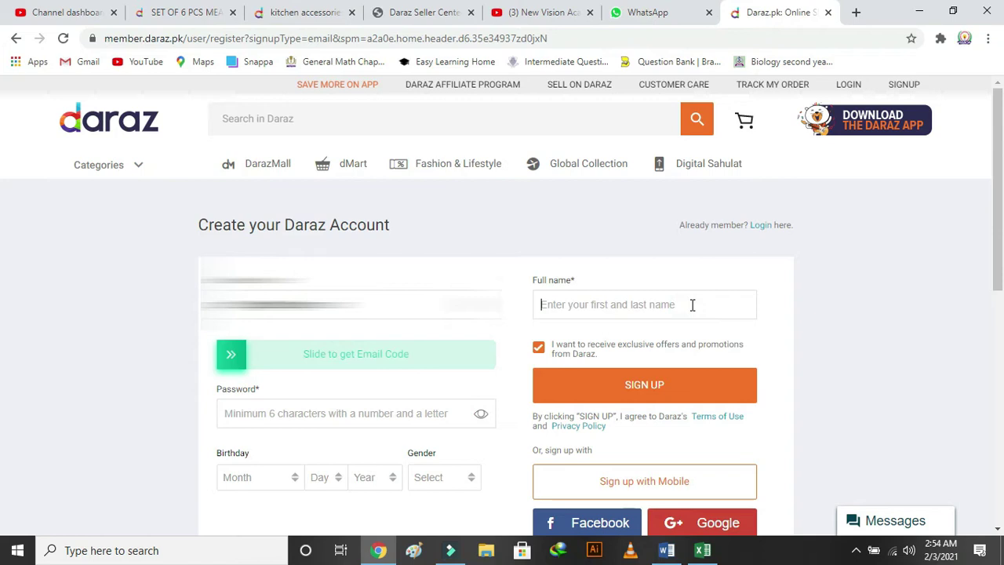
type("Muhamm")
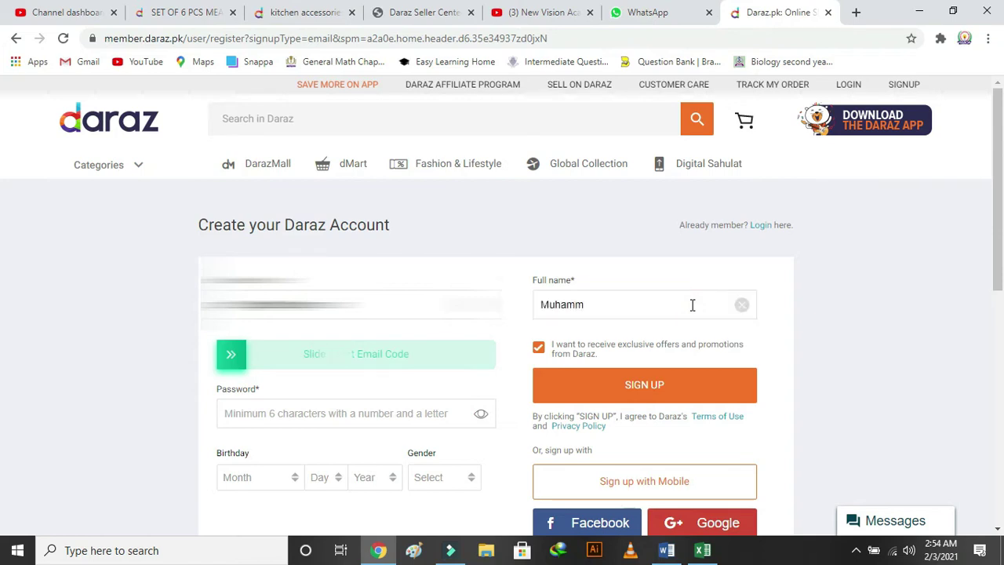
type("ad")
left_click_drag(229, 353, 541, 363)
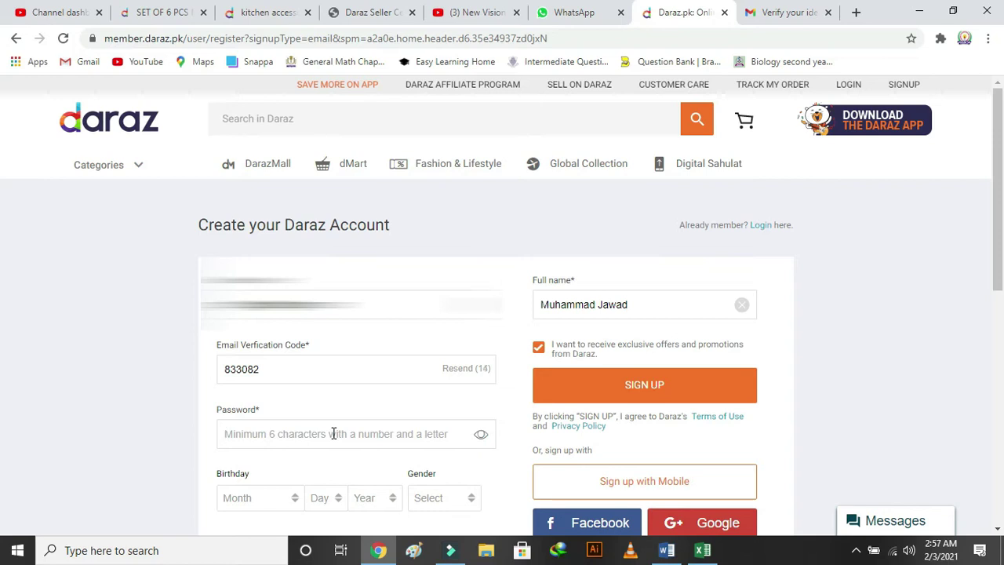
Step: Enter the account password on the sign-up form
left_click(334, 434)
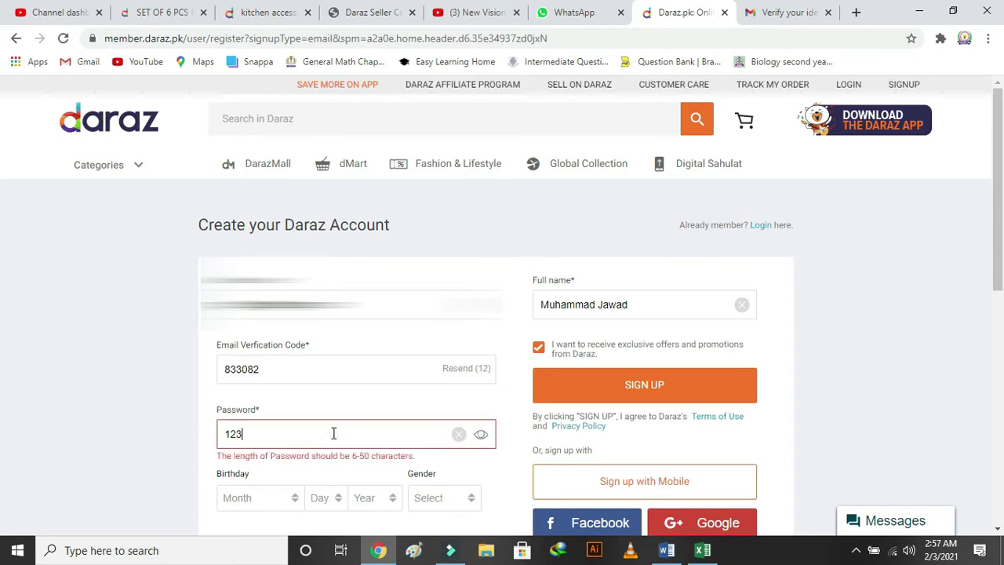
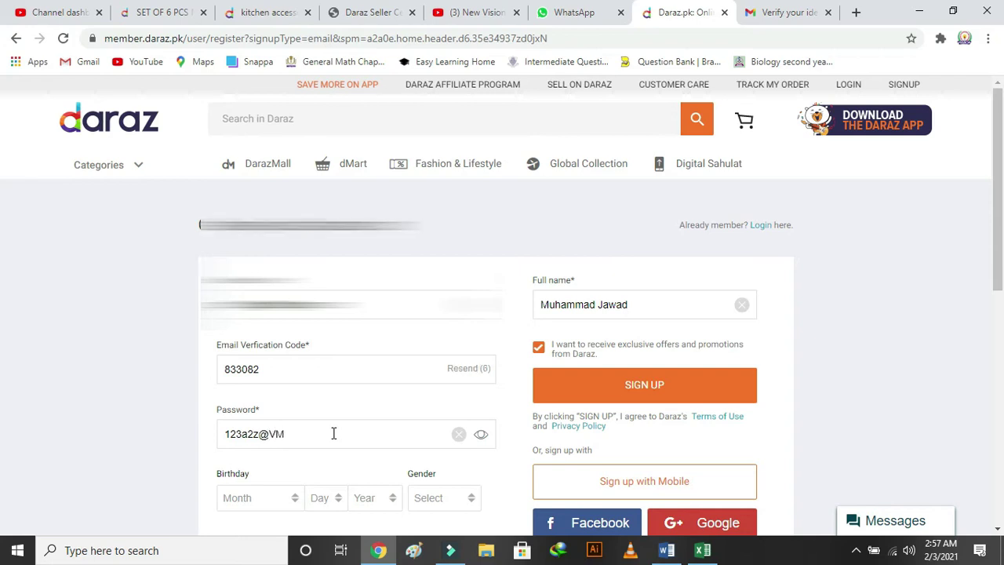
scroll(392, 463, "down", 2)
left_click(259, 352)
left_click(261, 307)
left_click(316, 351)
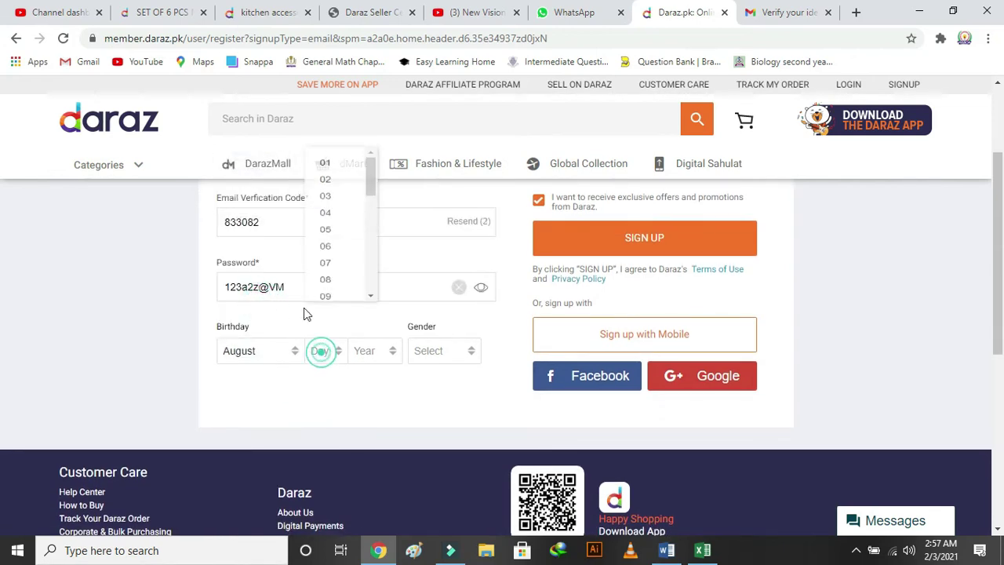
left_click(354, 263)
left_click(371, 353)
scroll(372, 259, "down", 5)
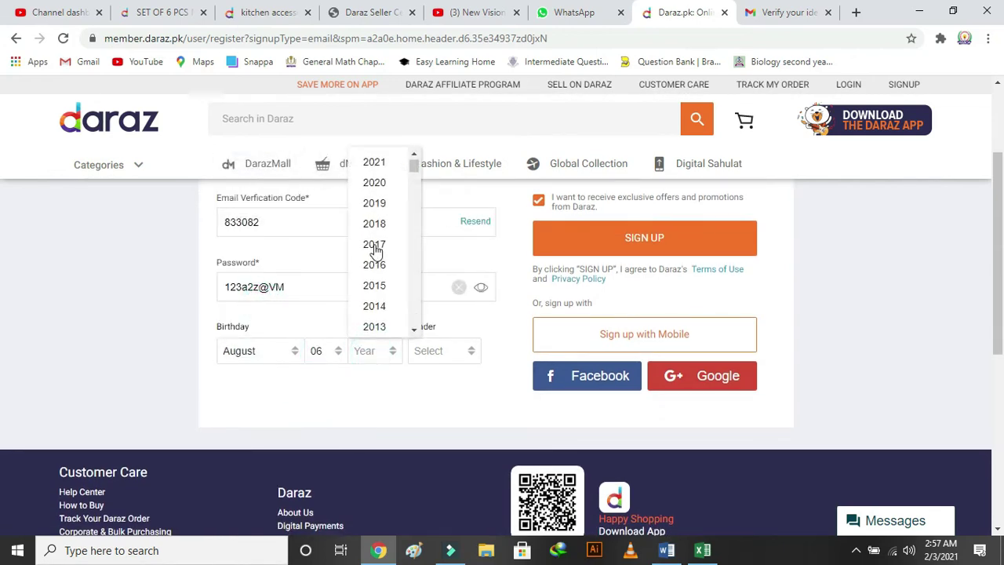
left_click(375, 316)
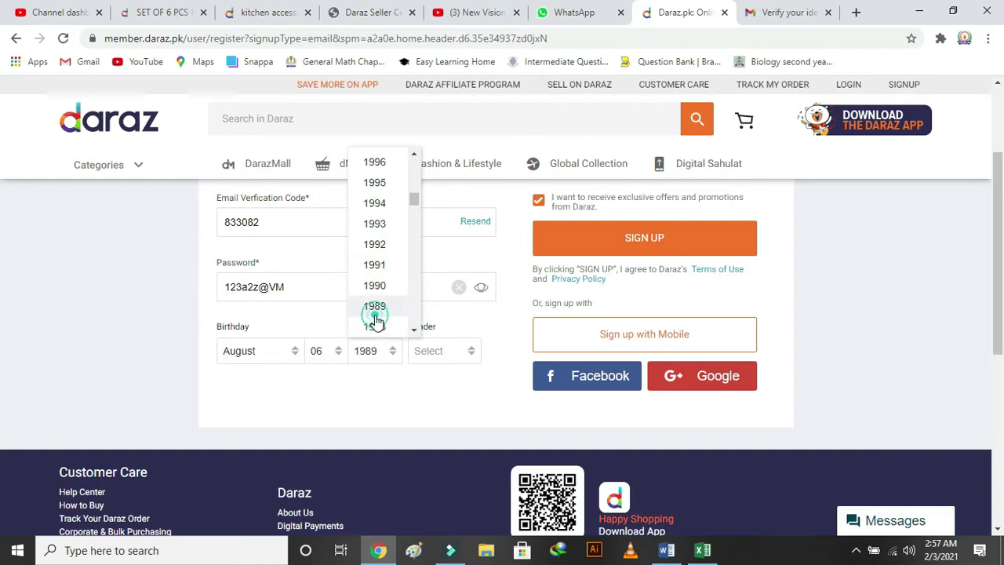
left_click(440, 359)
left_click(436, 384)
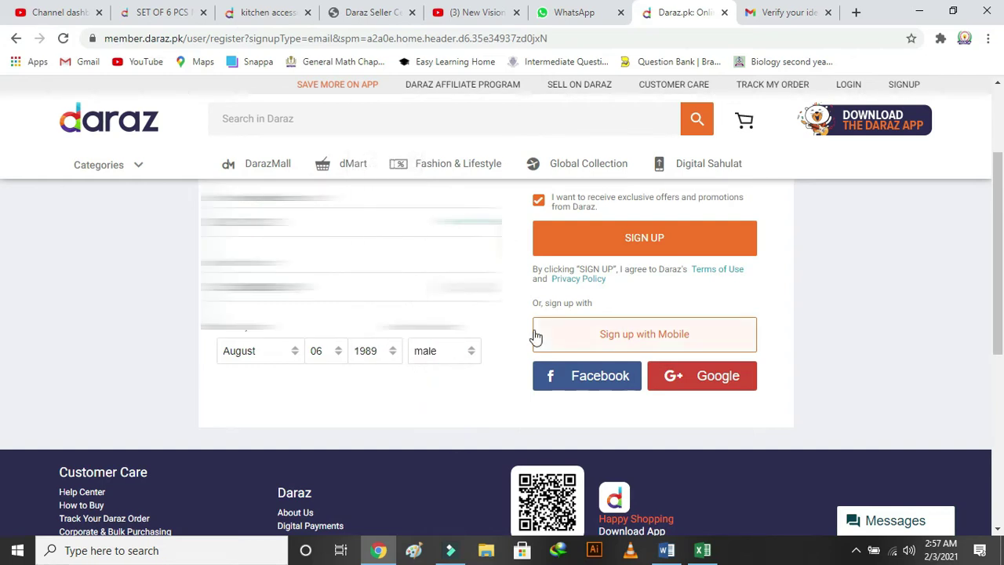
scroll(536, 336, "up", 2)
left_click(660, 383)
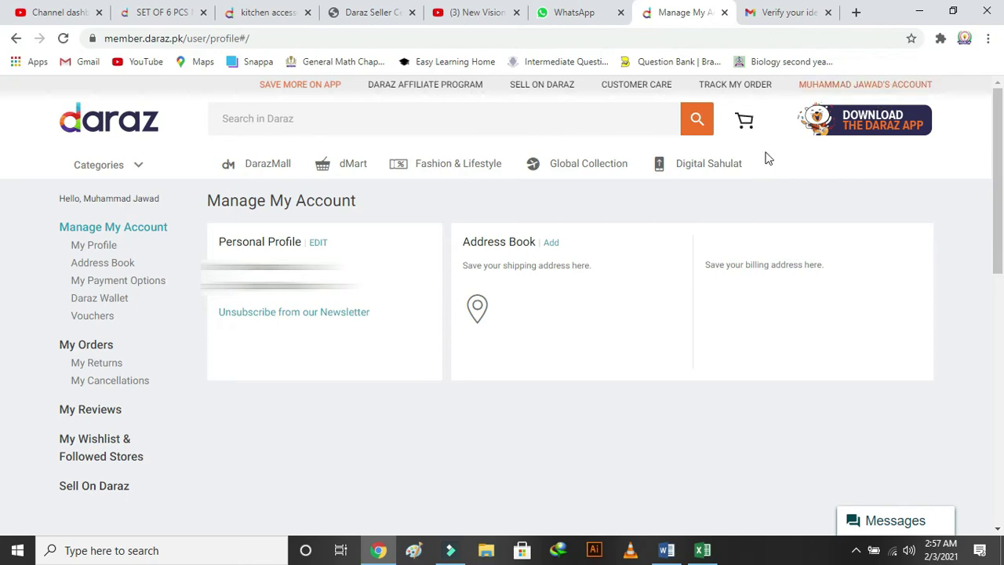
left_click(318, 243)
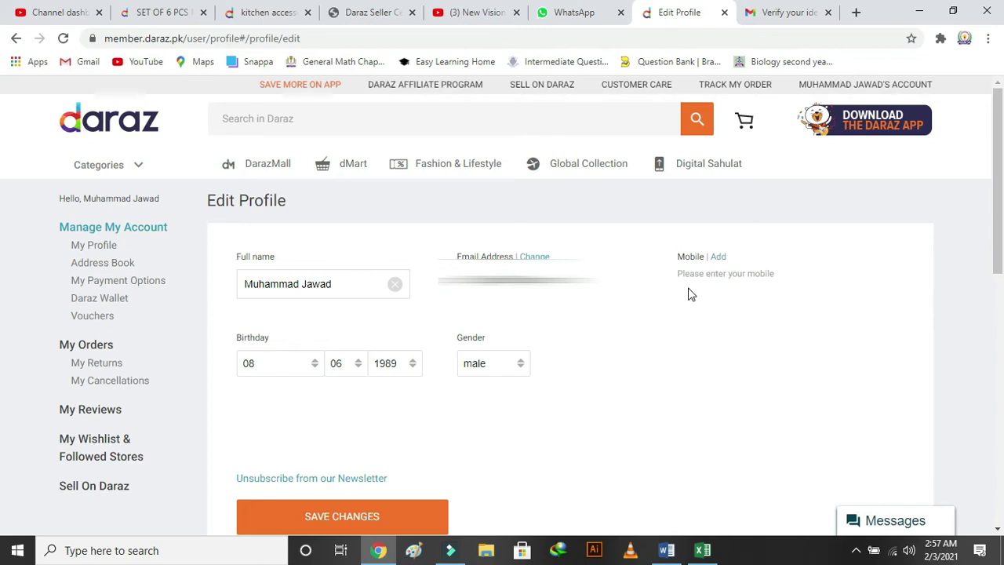
scroll(481, 380, "down", 4)
scroll(408, 364, "up", 4)
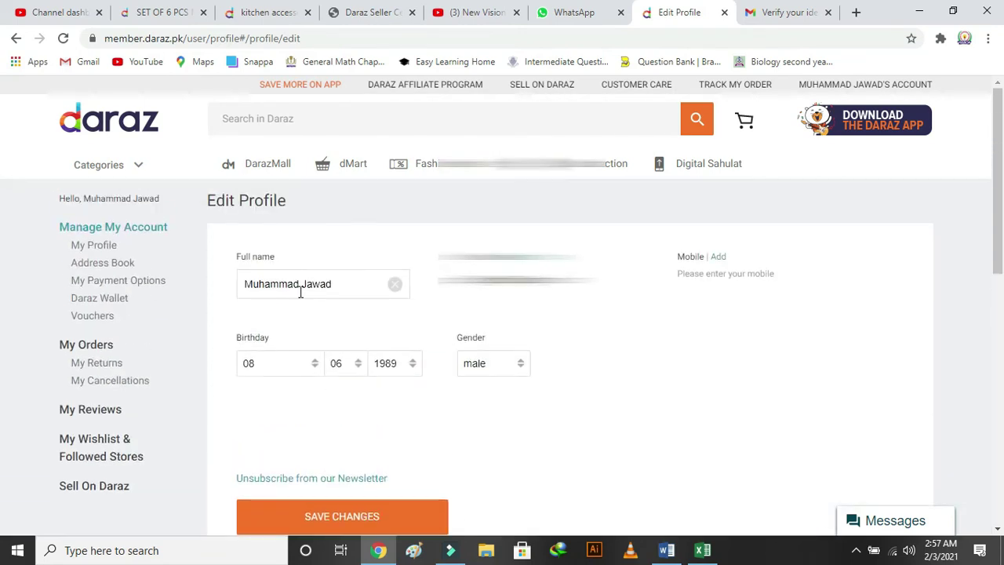
scroll(620, 397, "down", 1)
scroll(397, 338, "down", 2)
scroll(690, 254, "up", 2)
scroll(511, 433, "down", 2)
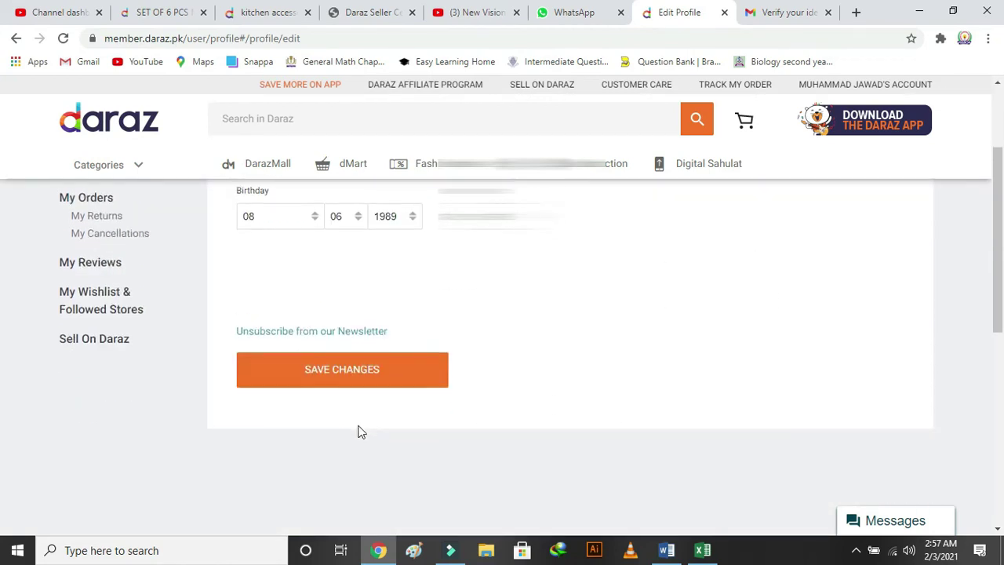
left_click(359, 372)
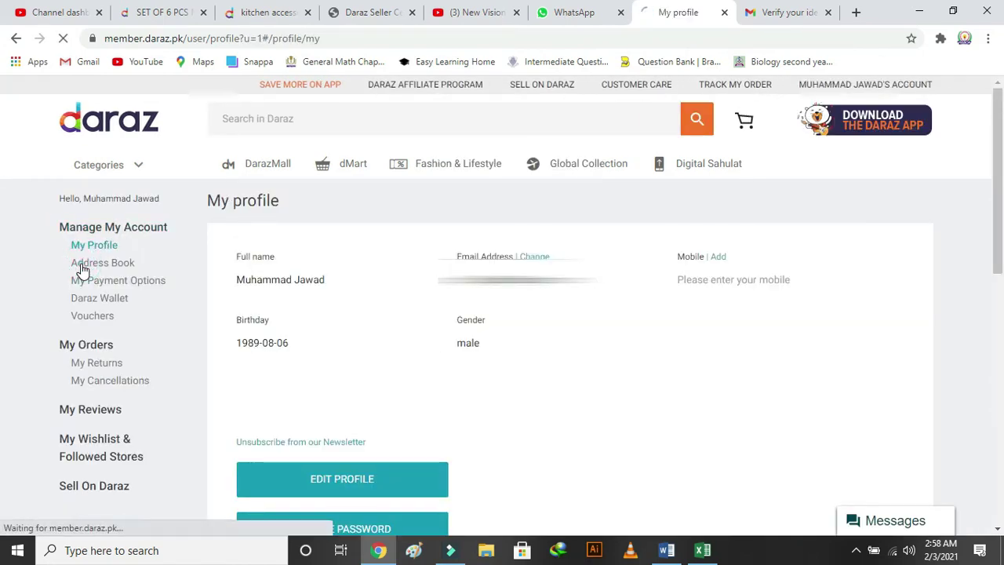
Step: Start a new address from the Address Book and enter the recipient's full name
left_click(86, 266)
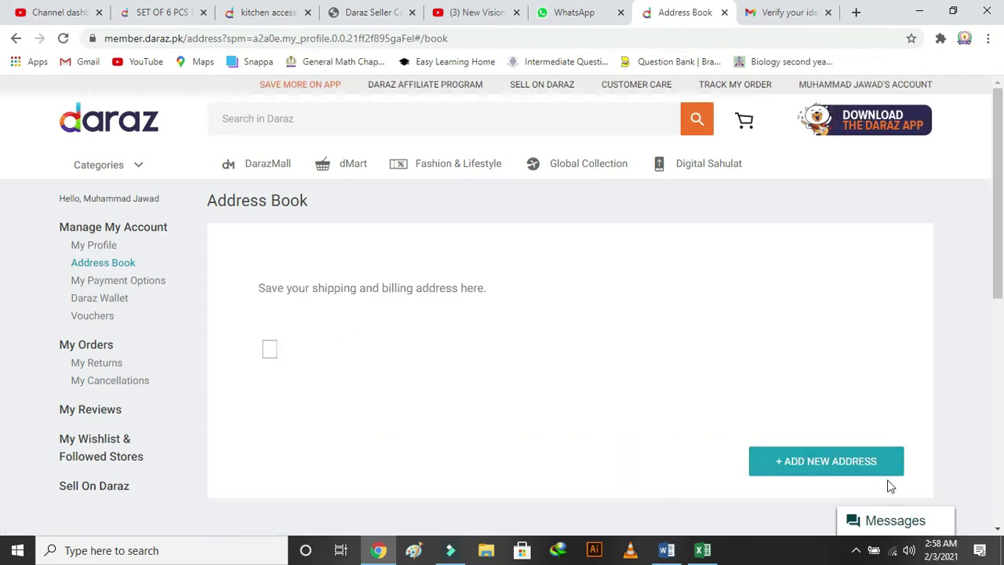
left_click(824, 463)
left_click(314, 280)
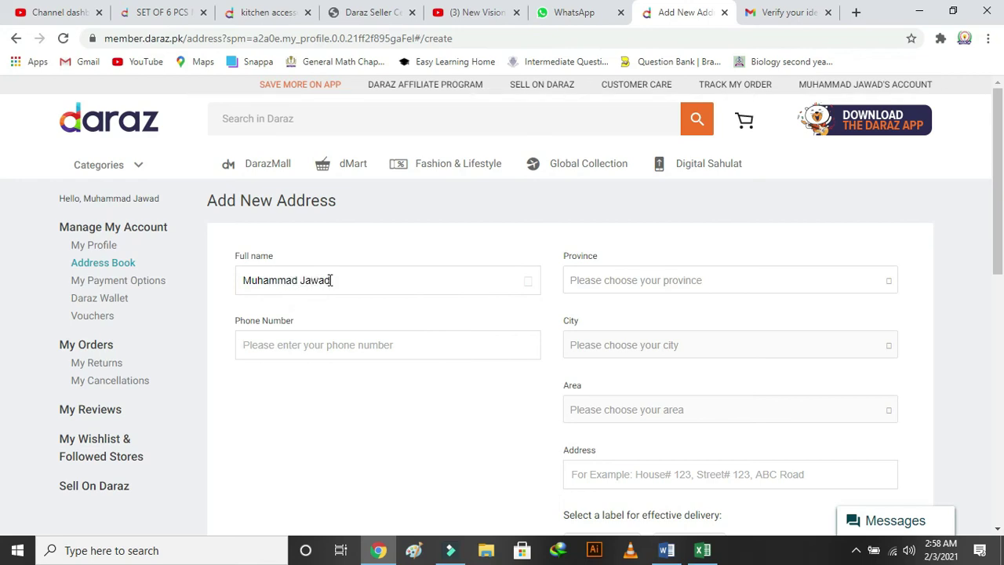
Step: Enter the contact phone number and choose Punjab as the province
left_click(372, 356)
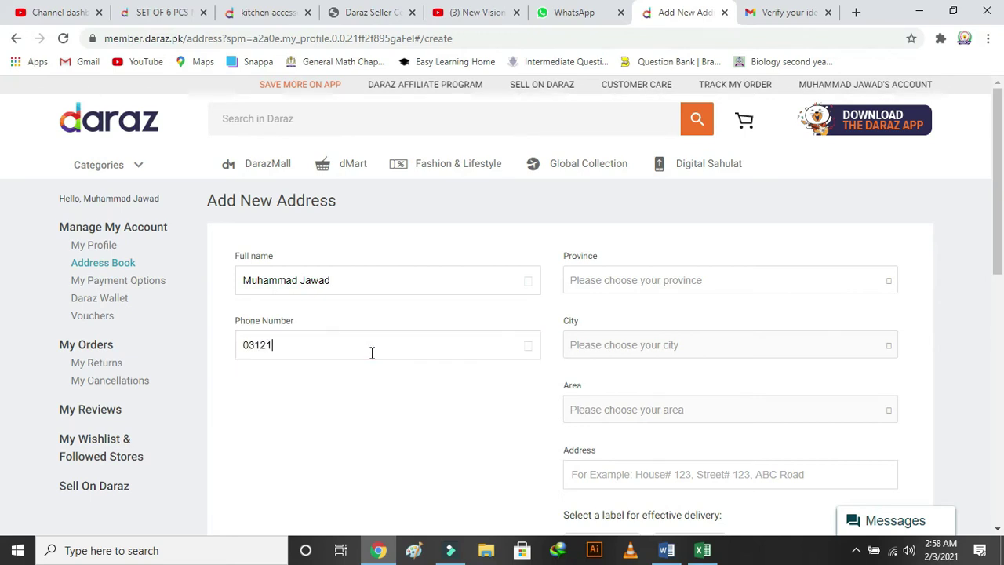
left_click(652, 281)
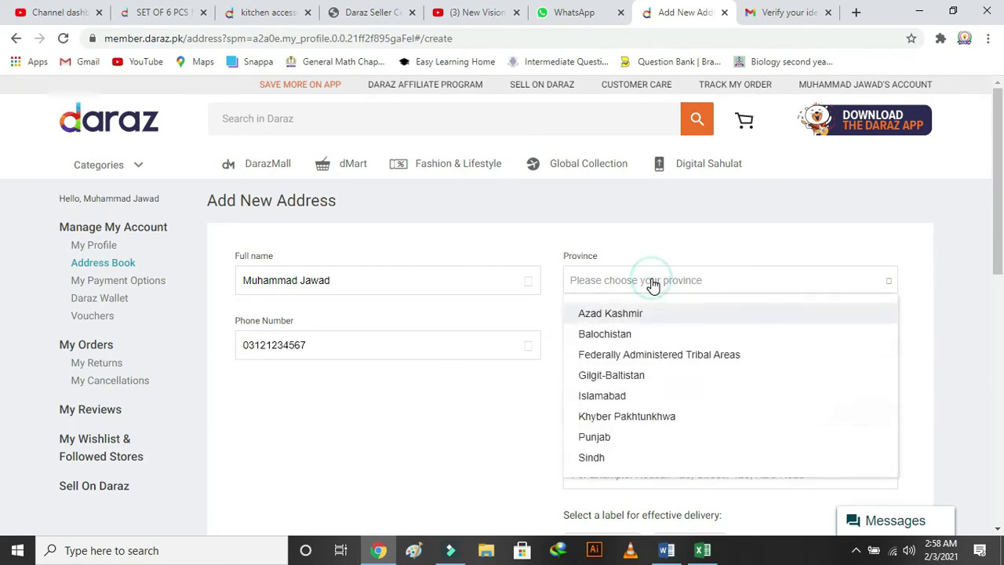
left_click(598, 438)
Step: Set the city to Faisalabad - City and the area to Sitara Colony
left_click(612, 350)
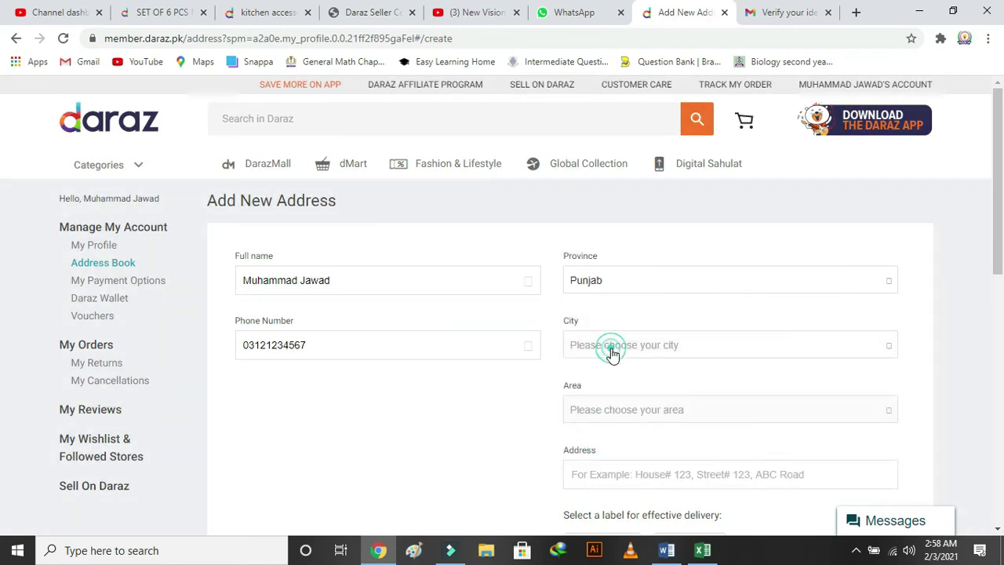
scroll(626, 259, "down", 5)
scroll(625, 259, "down", 6)
left_click(619, 203)
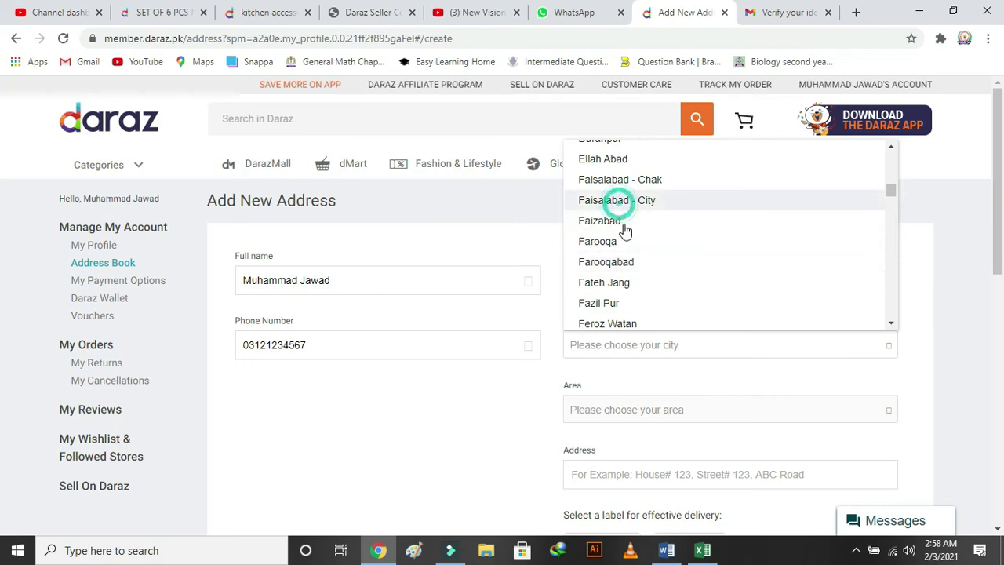
left_click(632, 409)
scroll(655, 369, "down", 10)
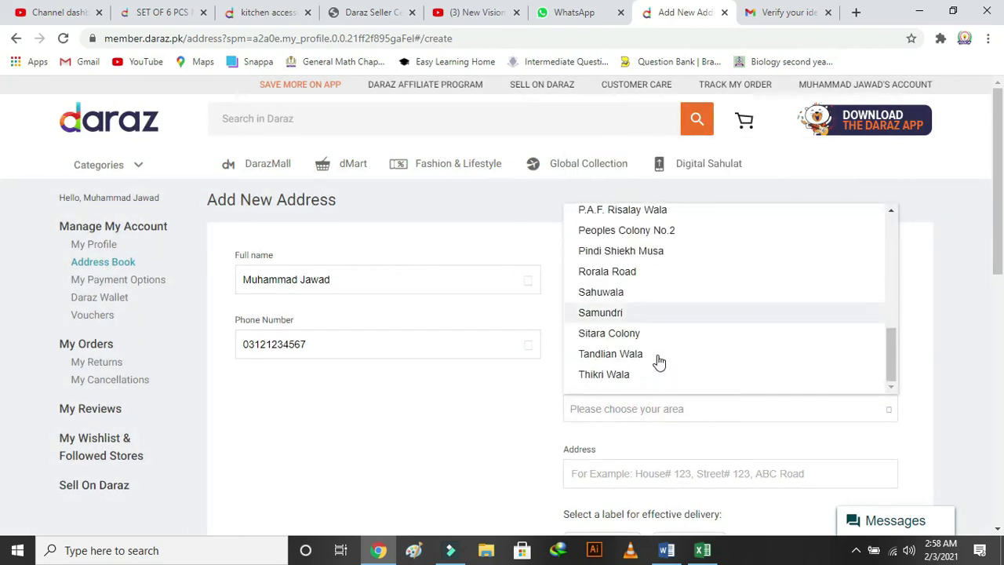
scroll(656, 353, "down", 10)
scroll(656, 352, "up", 10)
scroll(645, 311, "down", 2)
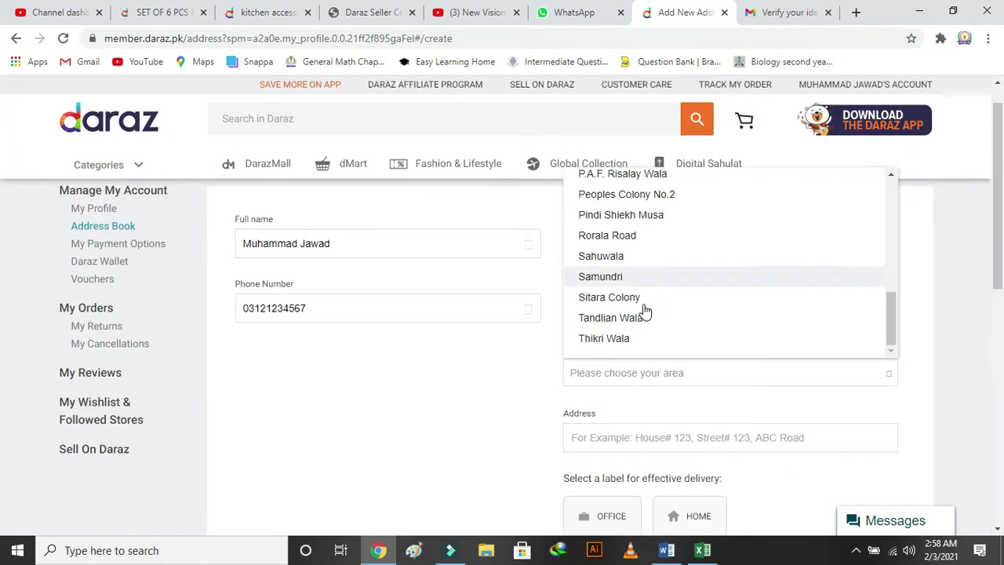
left_click(620, 324)
left_click(722, 398)
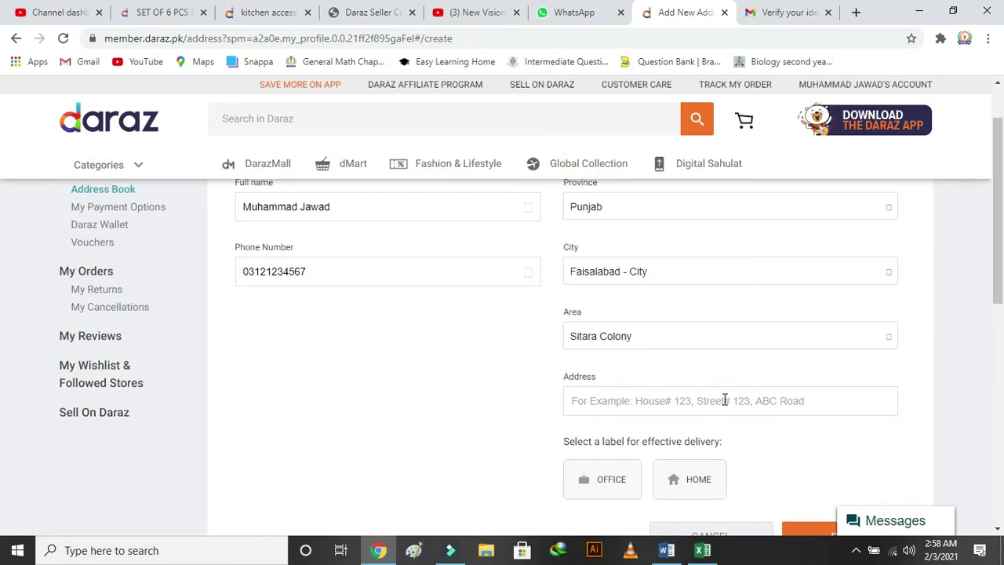
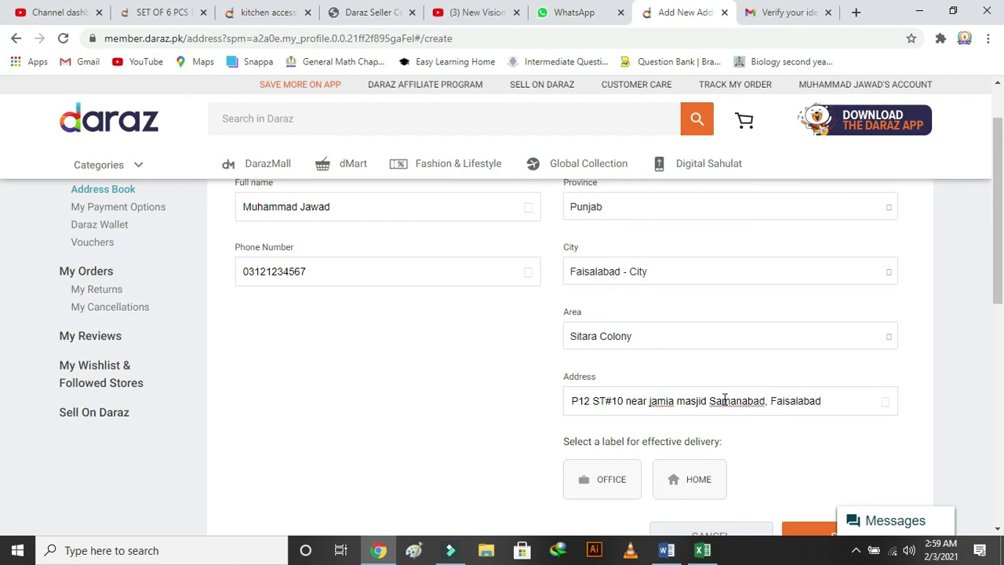
Step: Enter the street address, label it HOME and save the new address
scroll(724, 400, "down", 2)
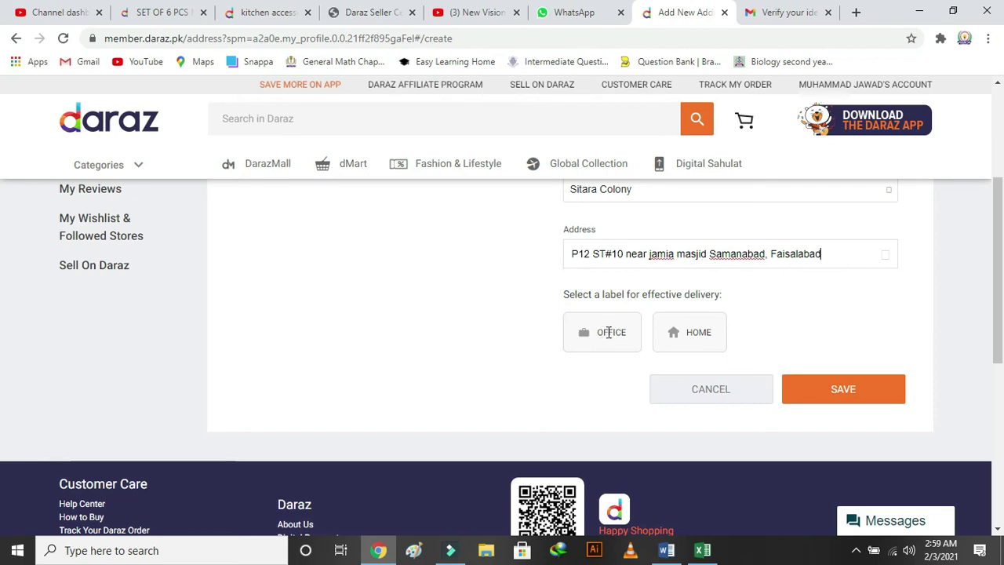
left_click(691, 332)
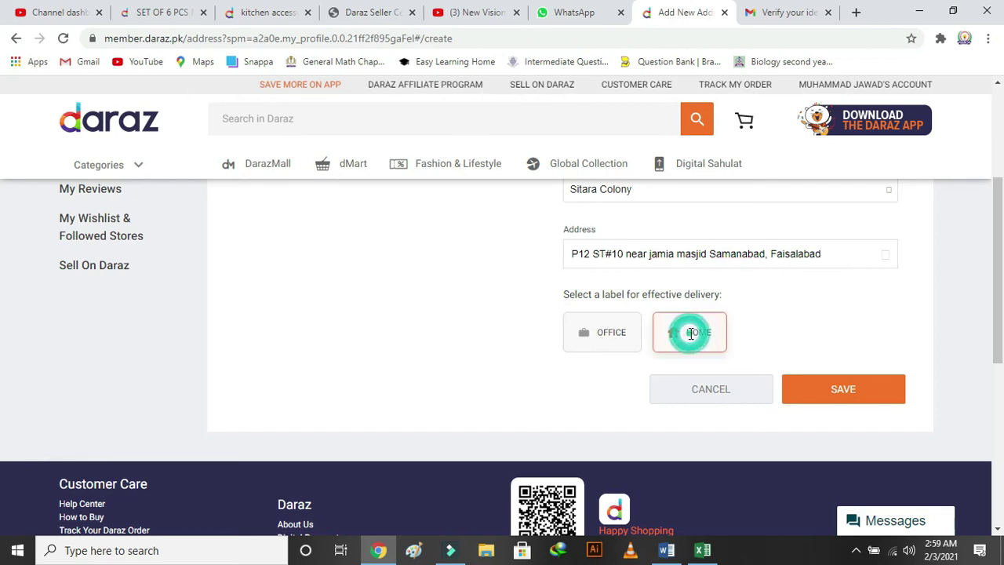
left_click(843, 394)
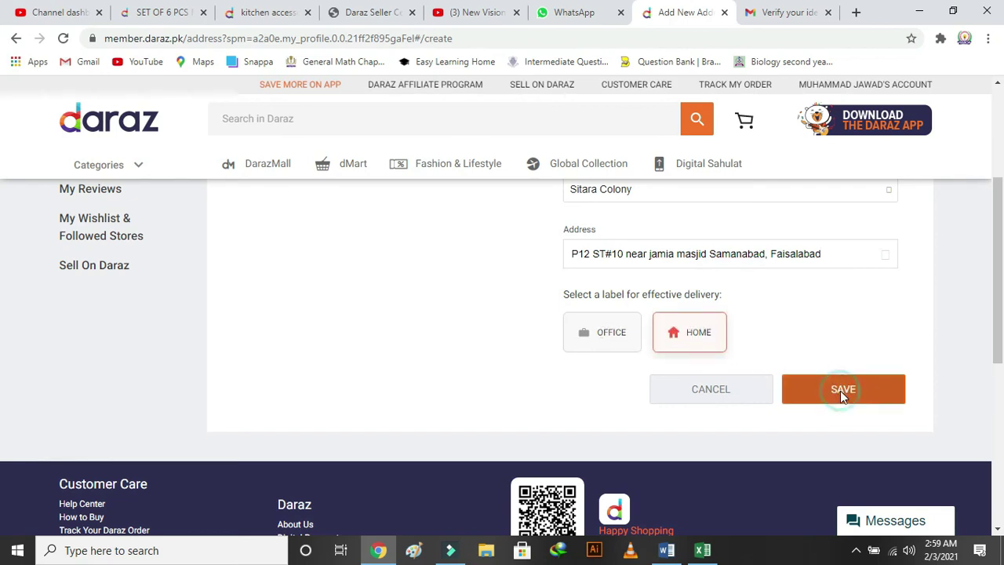